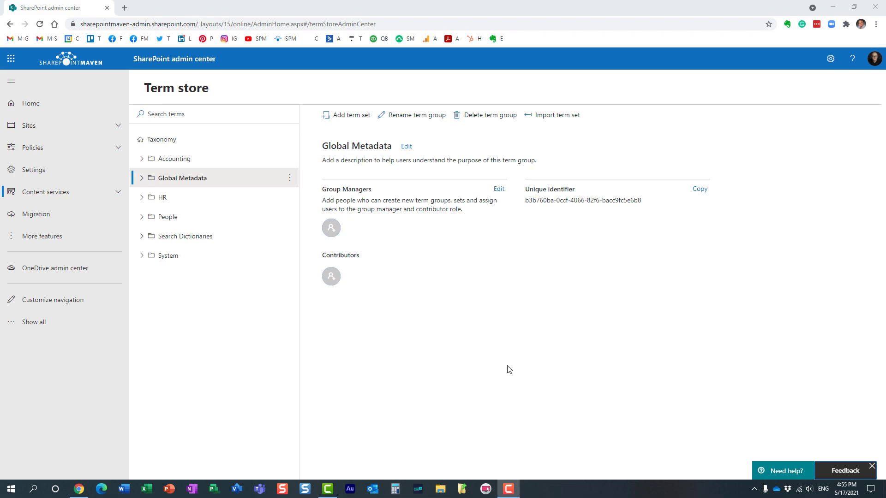
# Select the Taxonomy root, then browse Global Metadata and its Department term set before collapsing them.
pyautogui.click(173, 139)
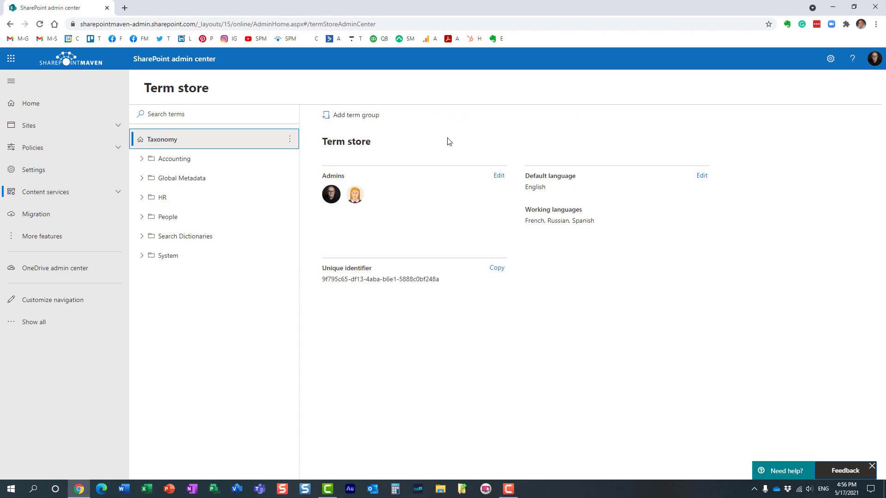
pyautogui.click(142, 179)
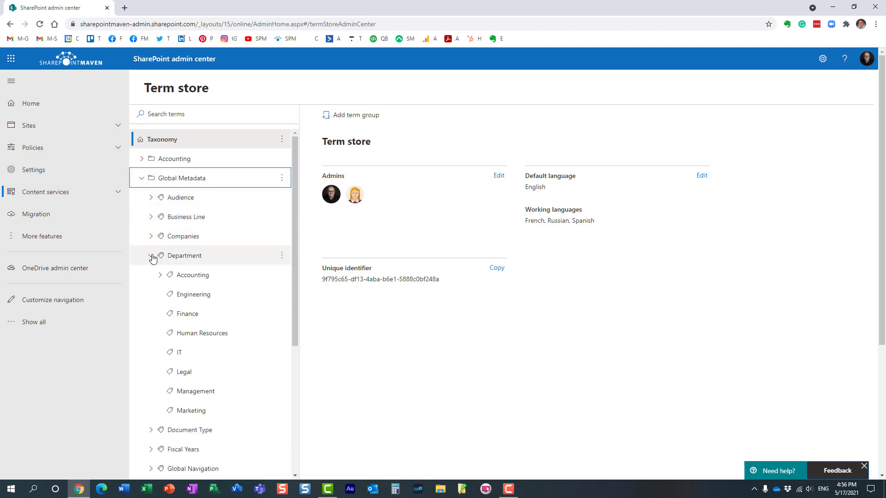
pyautogui.click(152, 256)
pyautogui.click(152, 256)
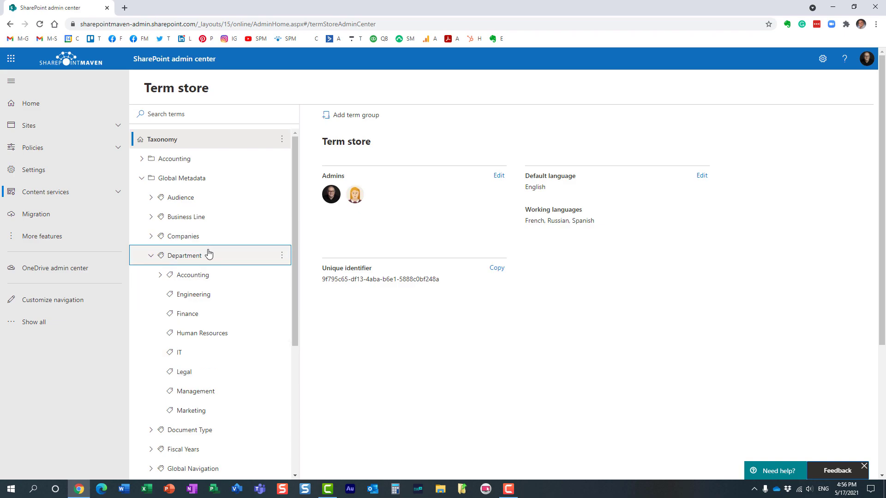
pyautogui.click(142, 179)
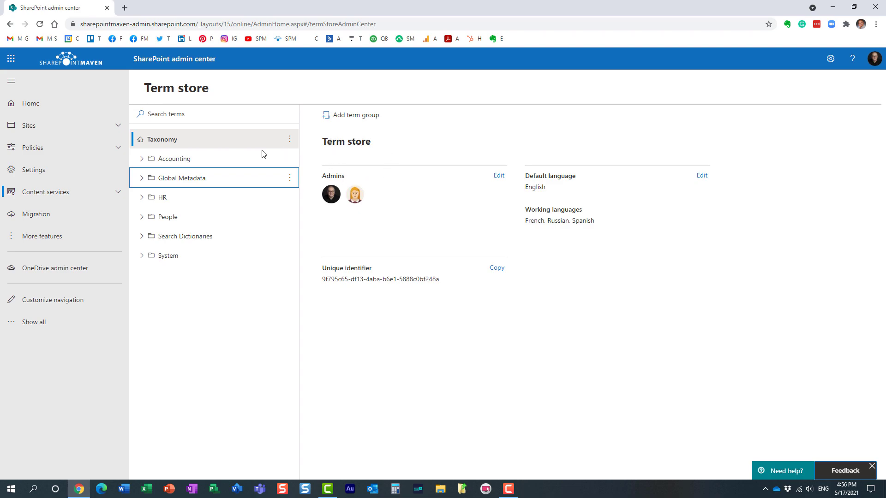
# Reselect the Taxonomy root and expand Content services to show Term store and Content type gallery.
pyautogui.click(188, 143)
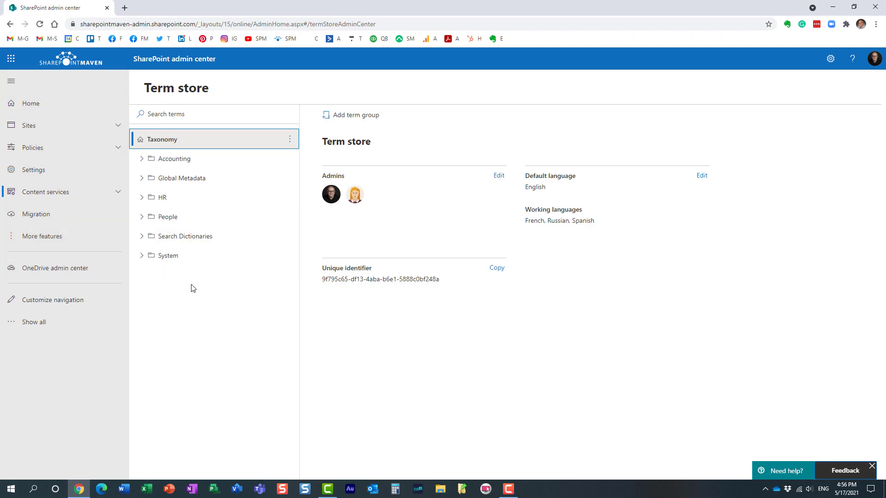
pyautogui.click(79, 192)
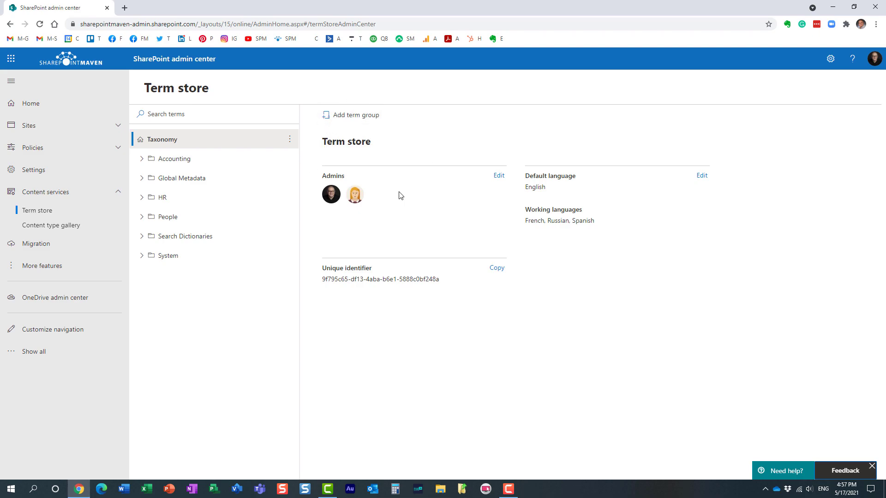
pyautogui.click(498, 175)
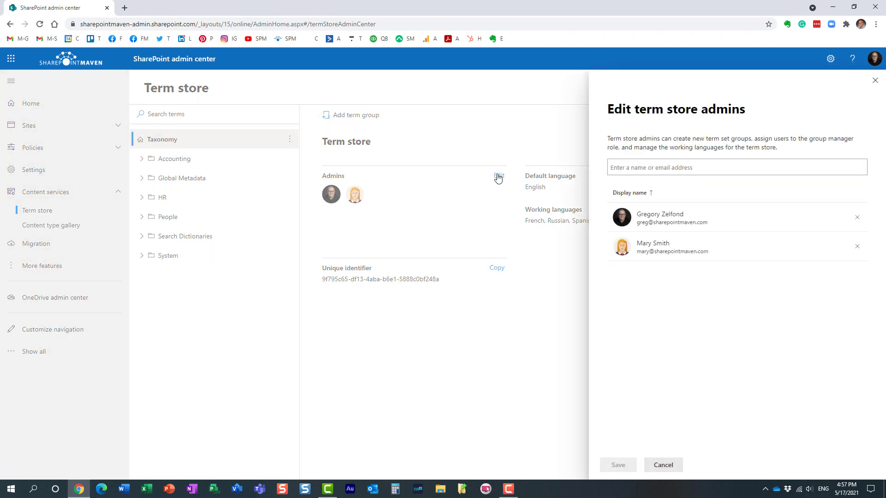
pyautogui.click(615, 165)
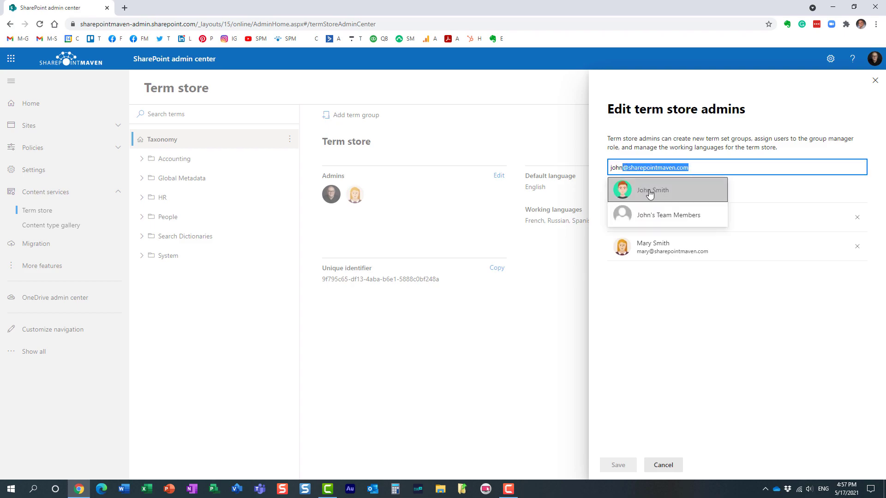
pyautogui.click(647, 191)
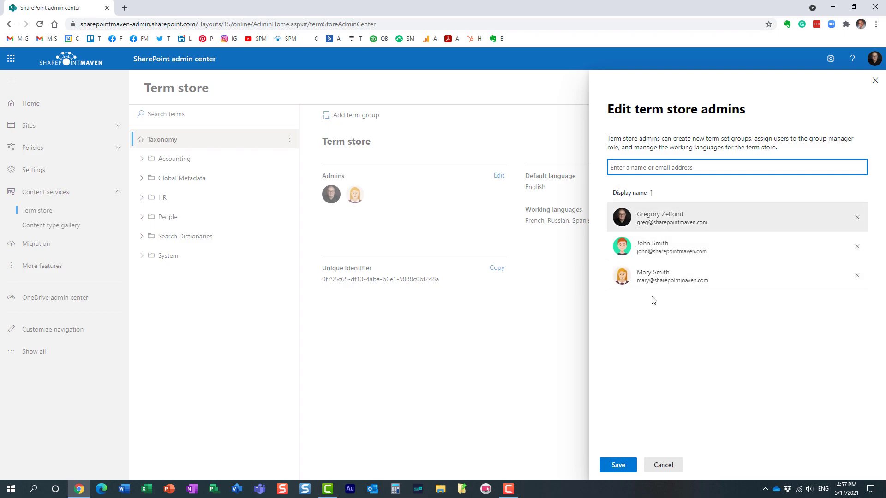
pyautogui.click(857, 246)
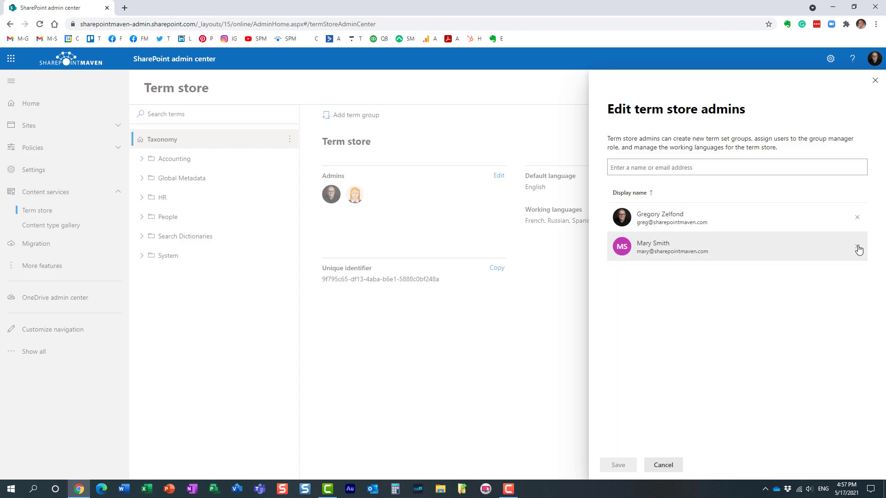
pyautogui.click(663, 465)
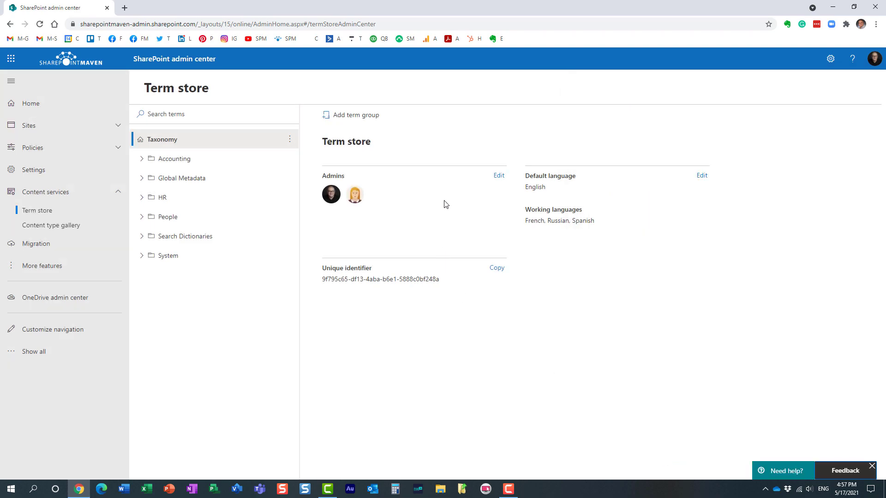
pyautogui.moveTo(367, 200)
pyautogui.click(291, 139)
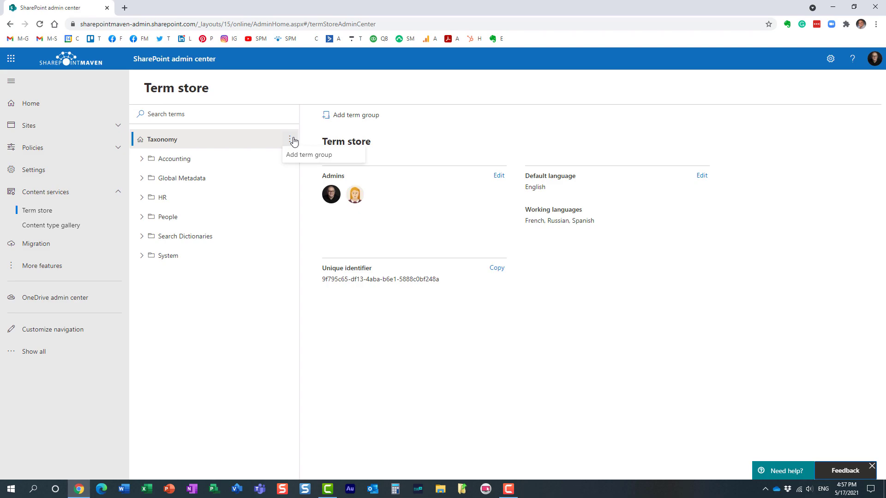
pyautogui.click(142, 159)
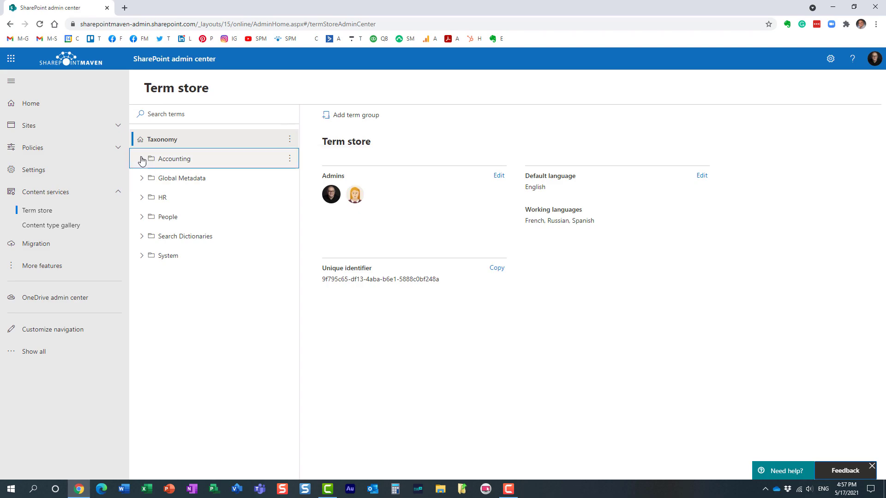
pyautogui.click(289, 158)
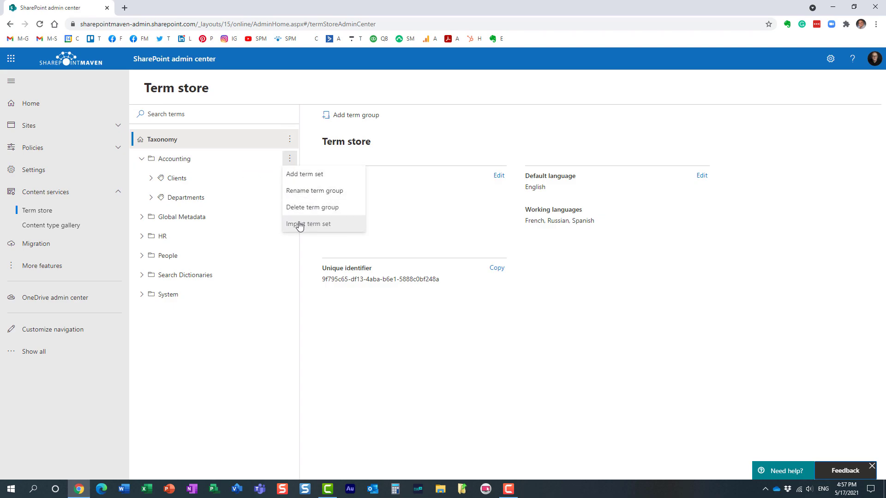
pyautogui.click(375, 378)
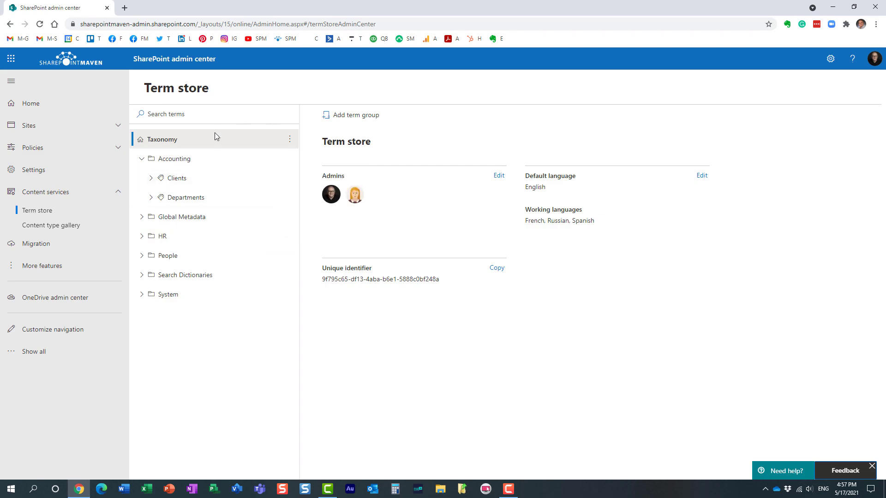
pyautogui.click(142, 158)
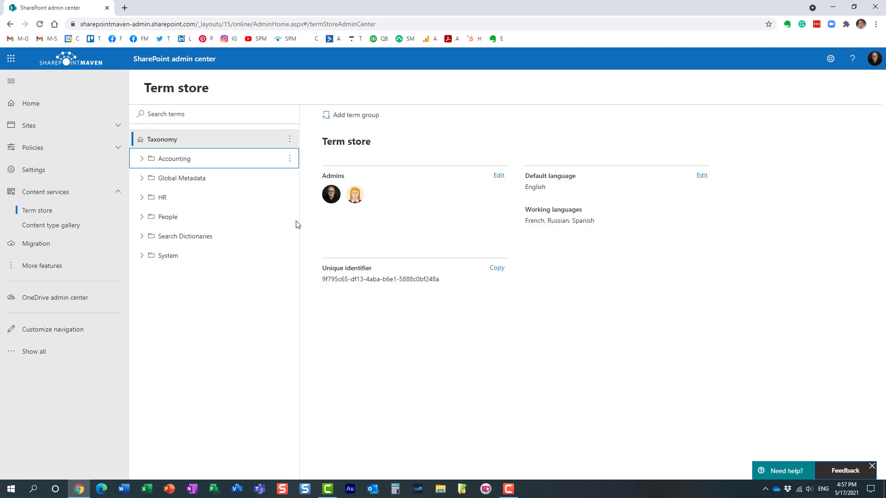
# Browse and collapse Global Metadata, then select the Accounting term group to view its empty managers and contributors.
pyautogui.click(140, 178)
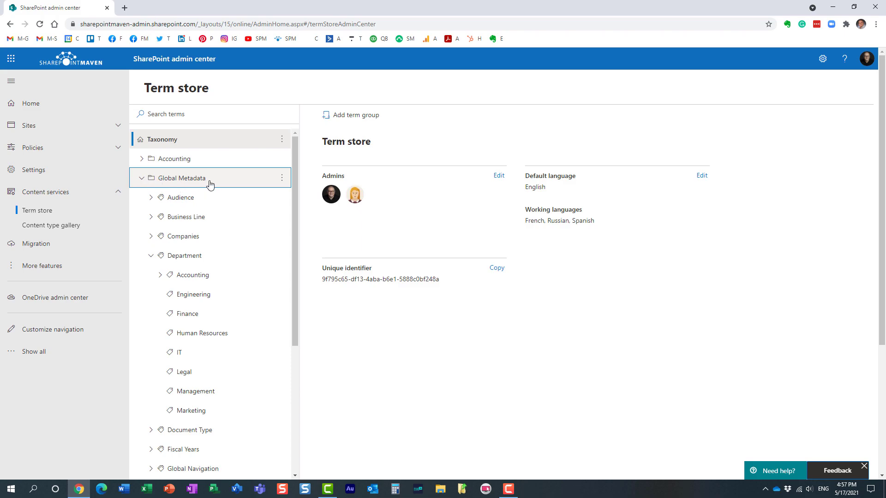
pyautogui.click(152, 257)
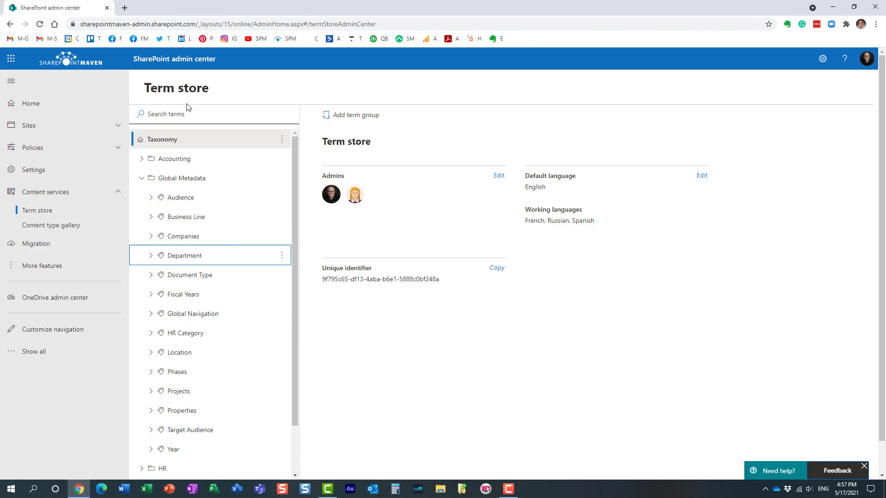
pyautogui.click(142, 178)
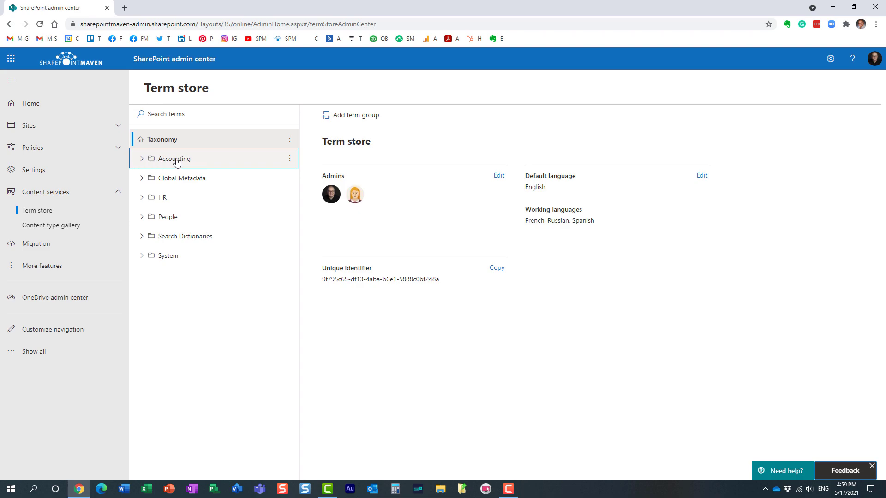
pyautogui.click(176, 161)
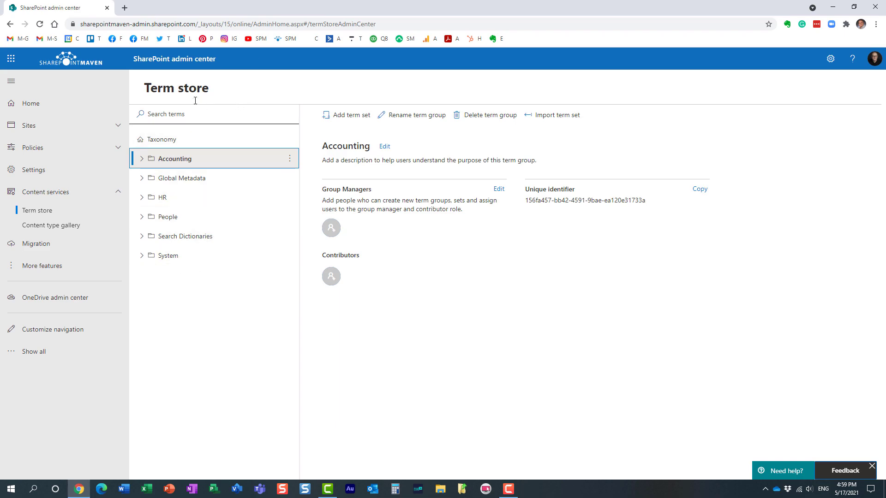
pyautogui.click(143, 179)
pyautogui.click(143, 179)
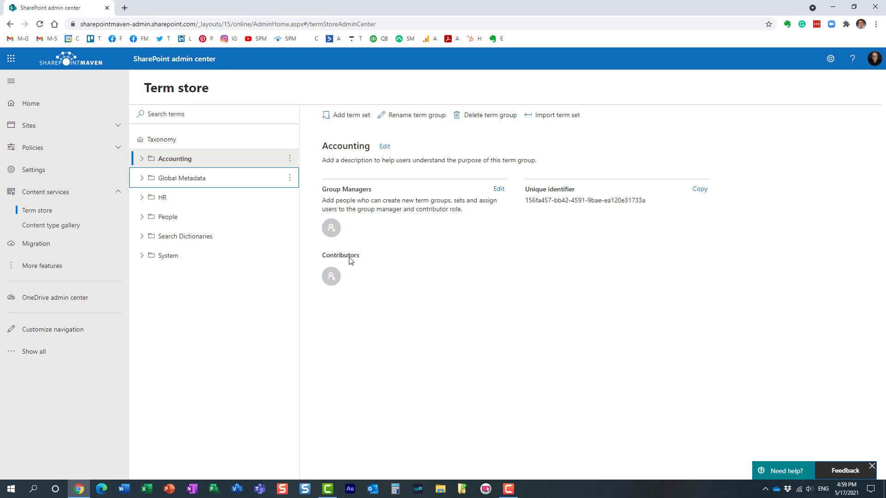
pyautogui.click(500, 190)
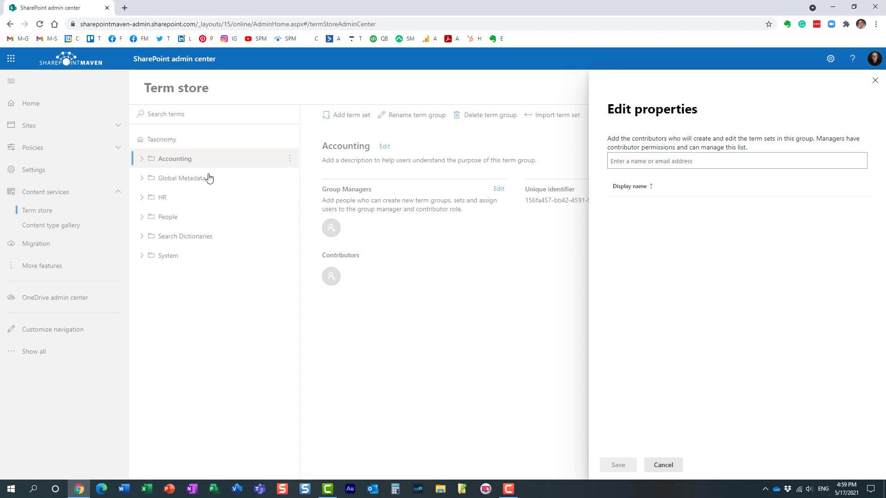
pyautogui.click(666, 464)
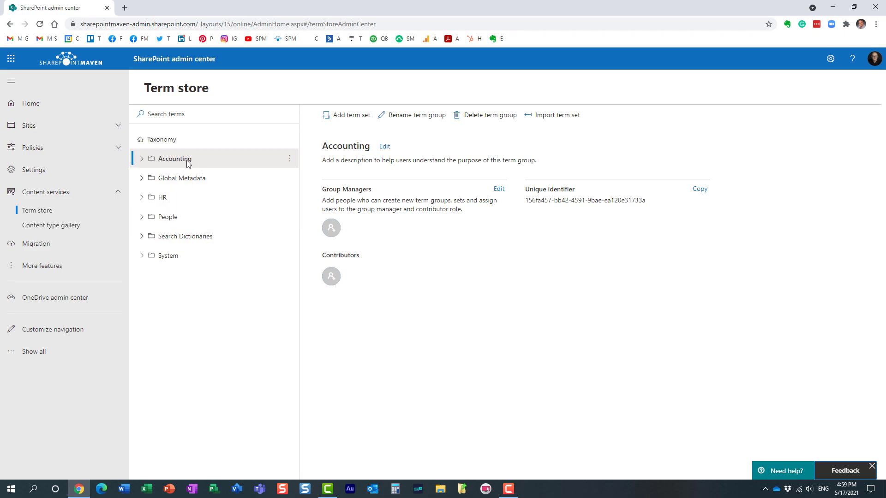
# Expand Accounting to show its Clients and Departments term sets, and preview the Clients options menu.
pyautogui.click(290, 160)
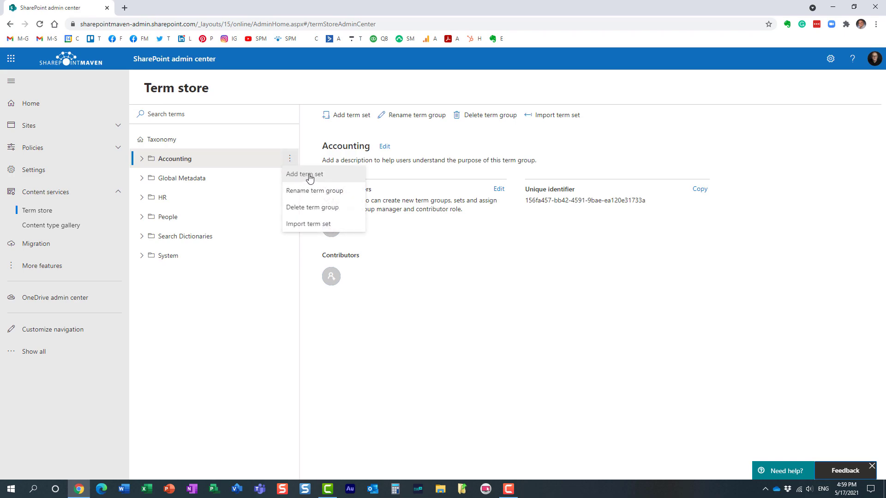
pyautogui.click(143, 159)
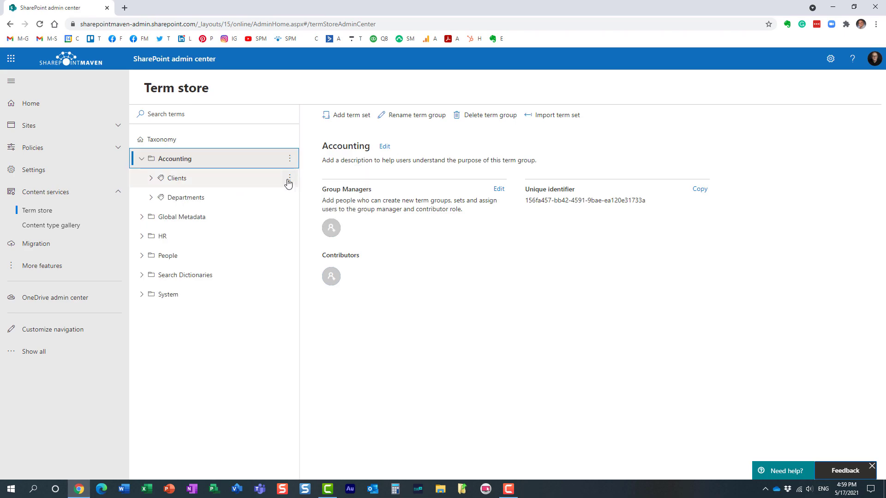
pyautogui.click(289, 182)
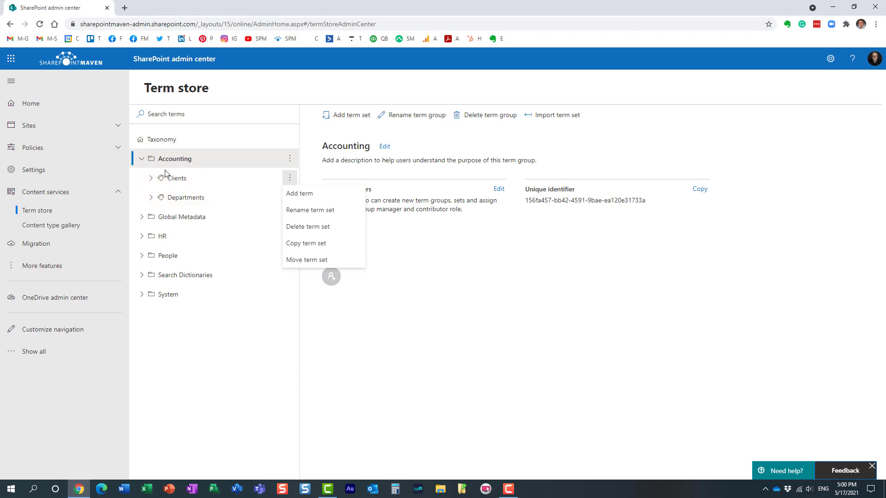
pyautogui.click(353, 404)
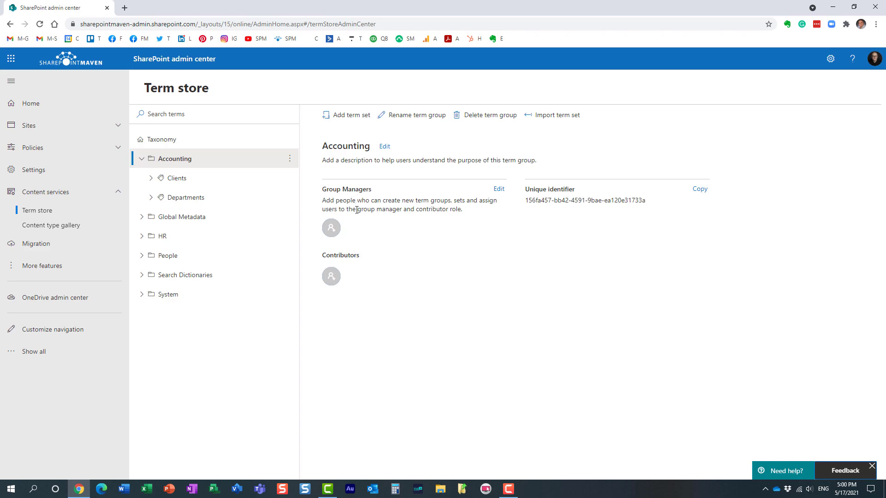
# Add the searched user to the Accounting group with the Manager role and save.
pyautogui.click(346, 268)
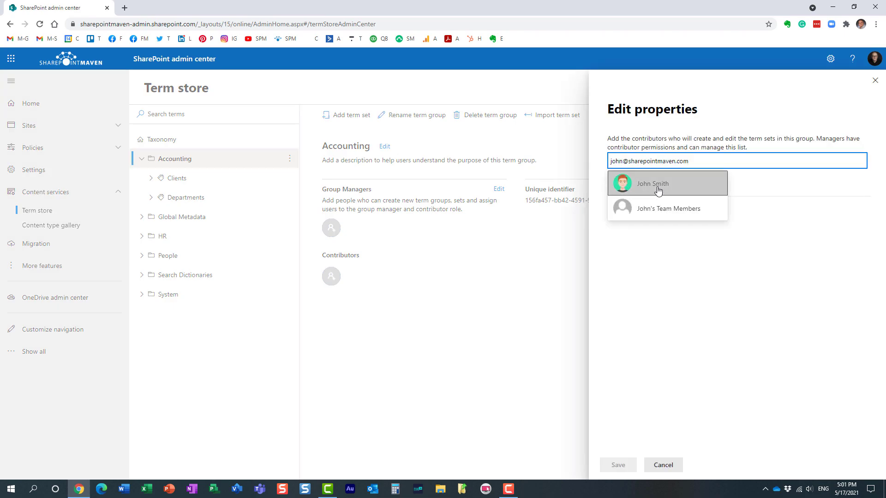
pyautogui.click(659, 189)
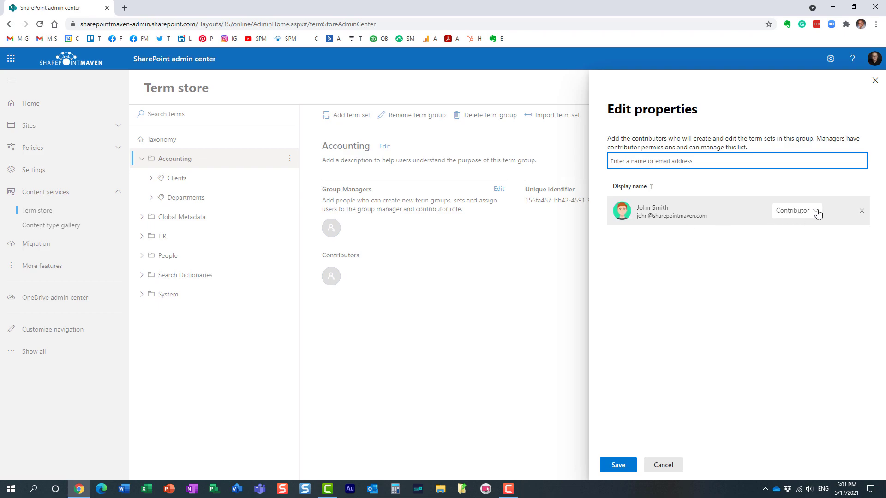
pyautogui.click(817, 212)
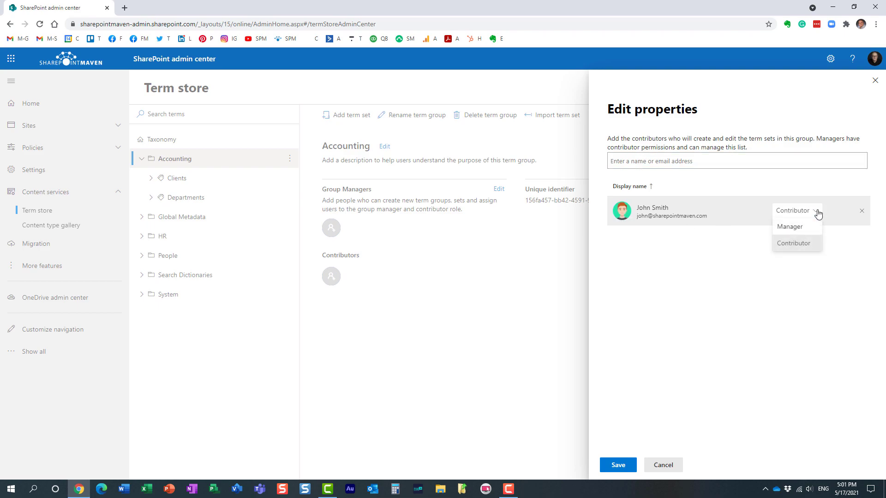
pyautogui.click(812, 227)
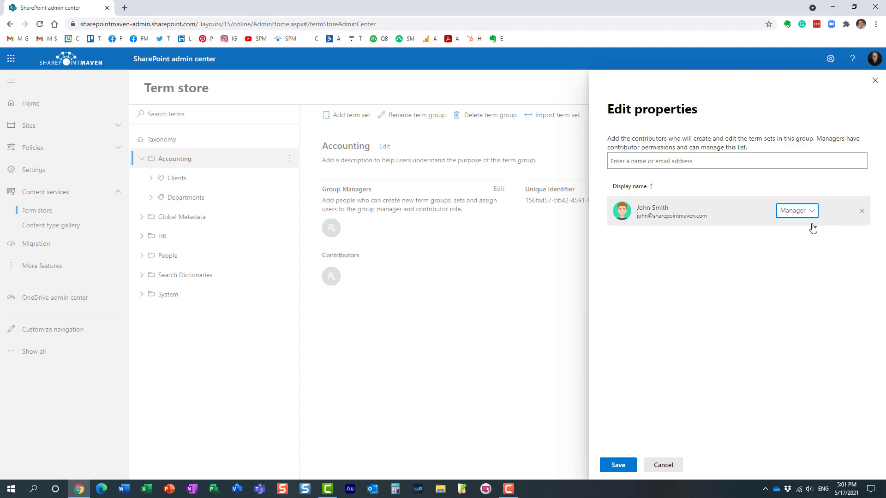
pyautogui.click(625, 465)
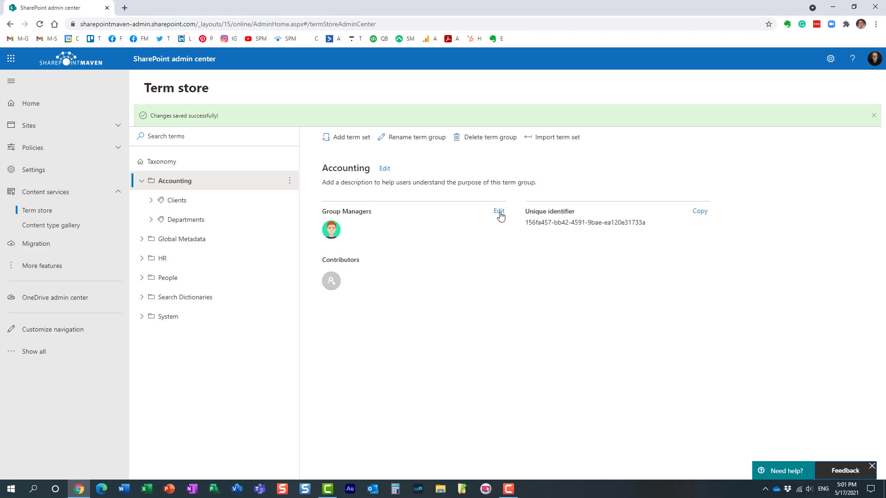
# Add a second searched user to the Accounting group with the Contributor role and save.
pyautogui.click(499, 212)
pyautogui.click(641, 162)
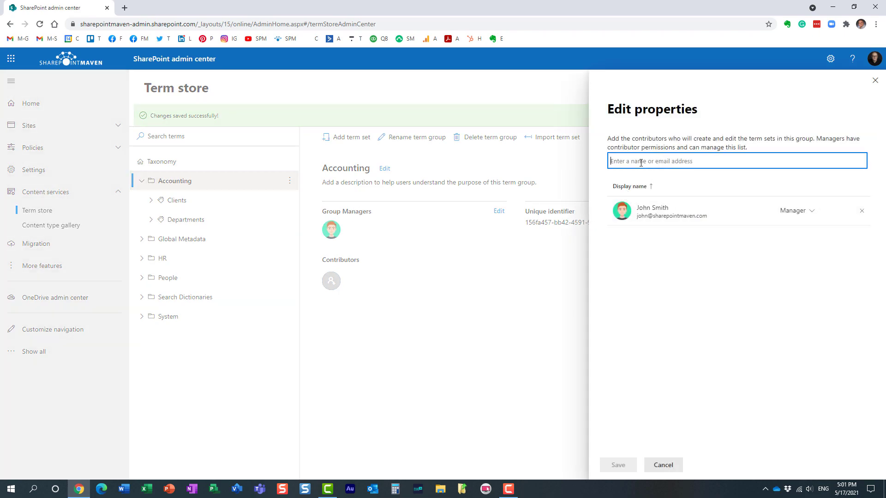
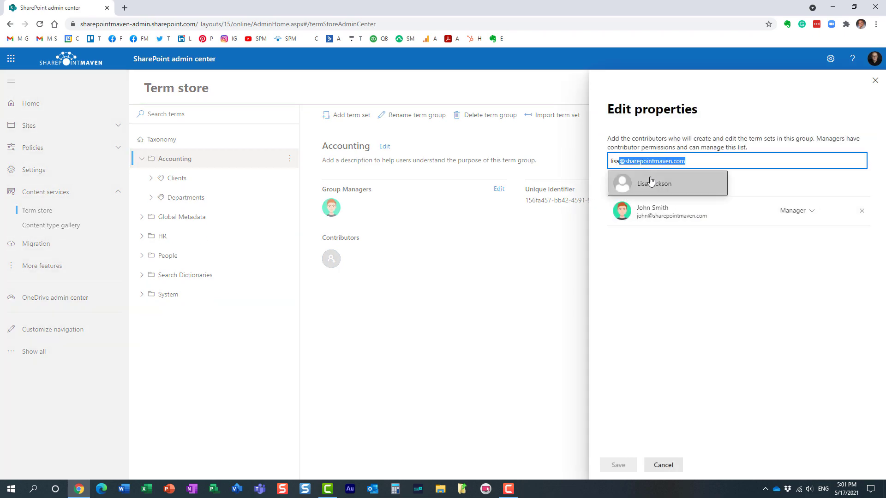
pyautogui.click(651, 183)
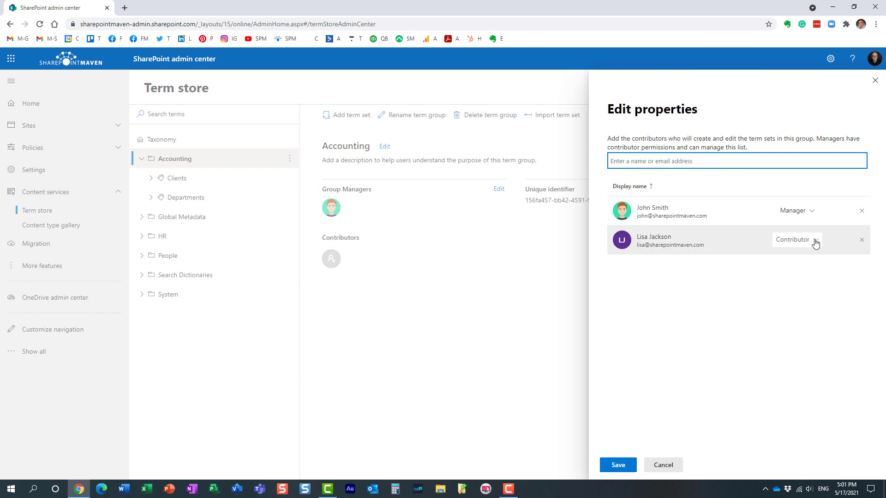
pyautogui.click(815, 240)
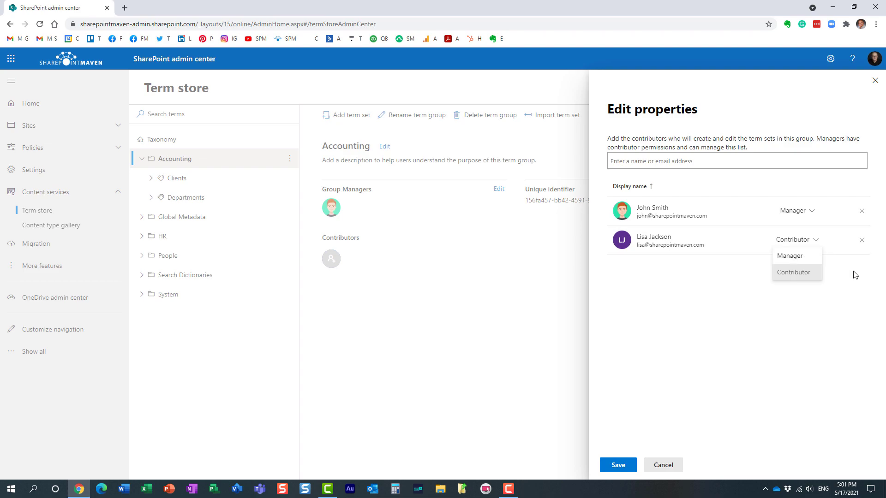
pyautogui.click(829, 256)
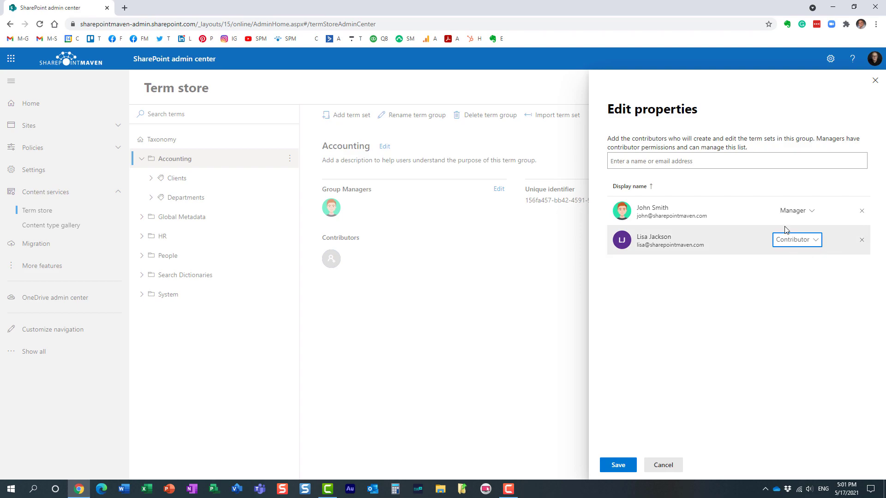
pyautogui.click(626, 465)
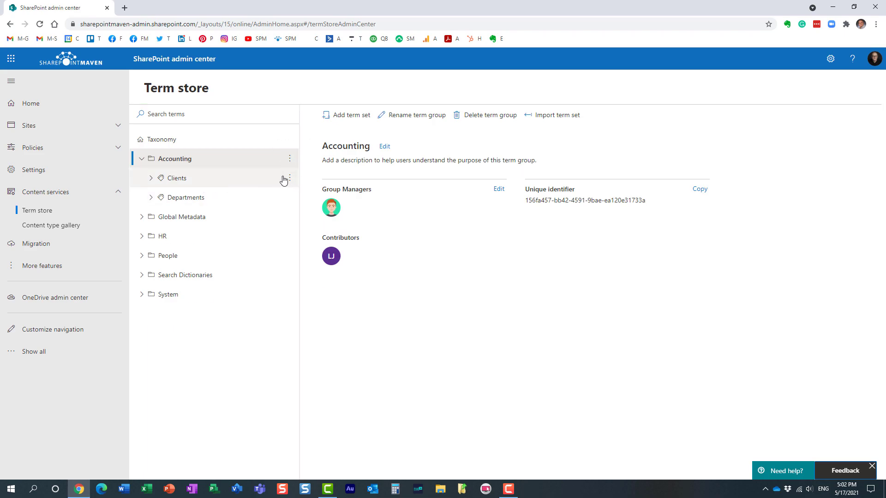
# Open and dismiss the Clients term set's options menu.
pyautogui.click(290, 178)
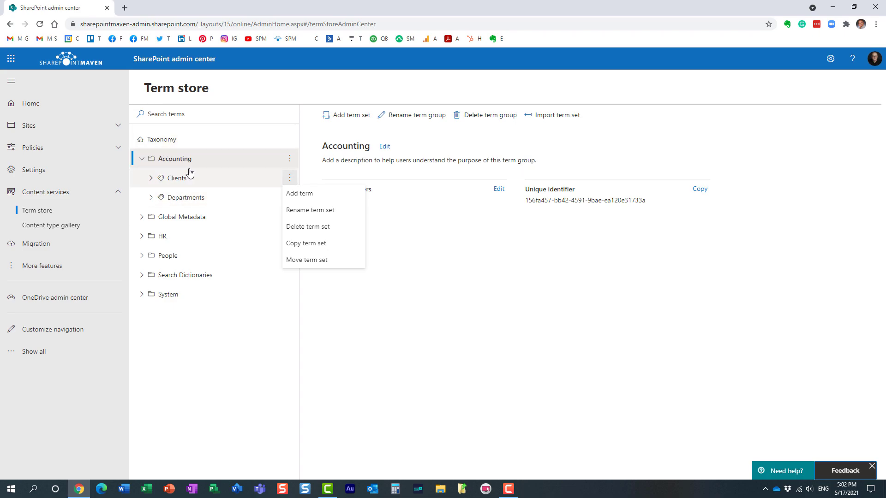
pyautogui.click(465, 262)
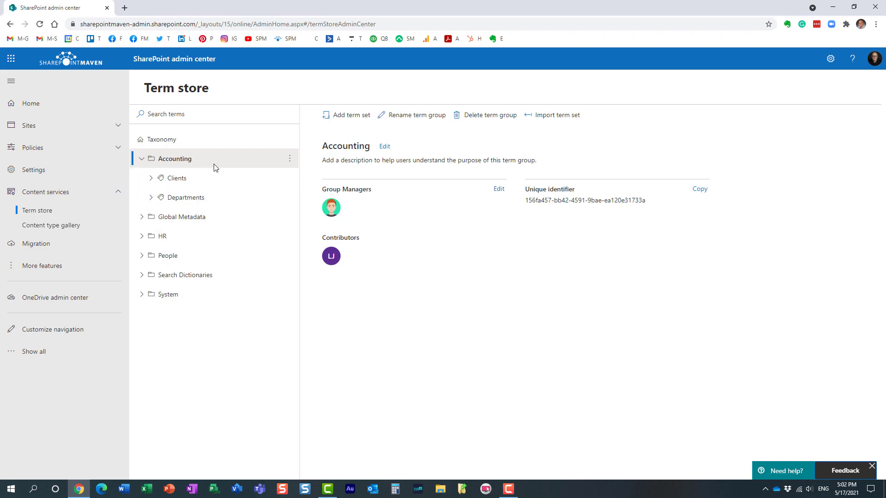
# Open the Accounting group's Edit properties panel to review its people, then cancel without changes.
pyautogui.click(499, 189)
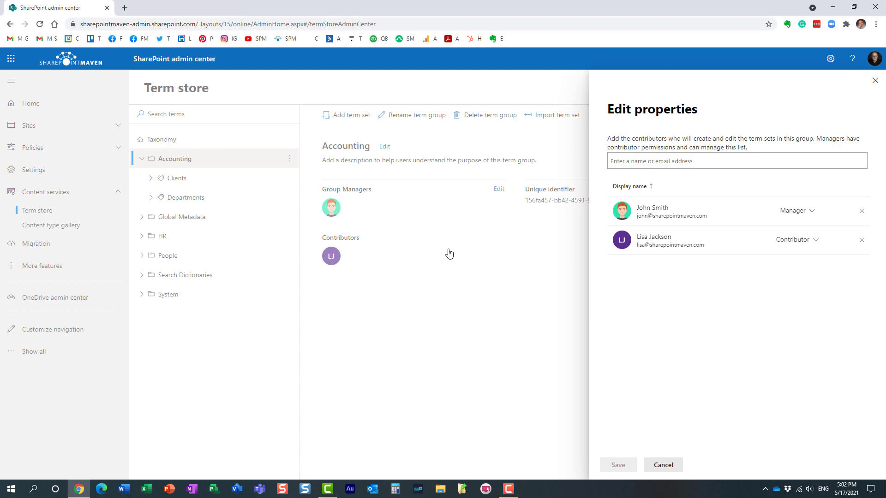
pyautogui.click(663, 465)
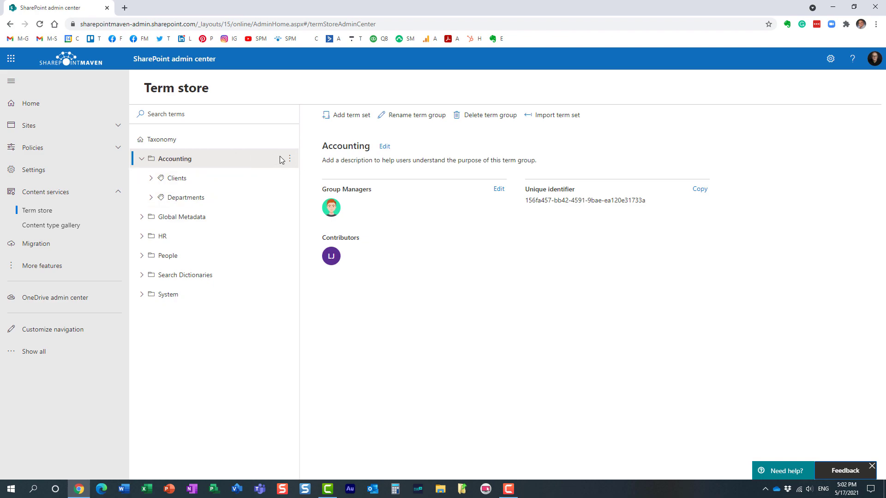
# Open the Clients term set's Edit properties with the Term set owner and Stakeholders sections expanded.
pyautogui.click(191, 184)
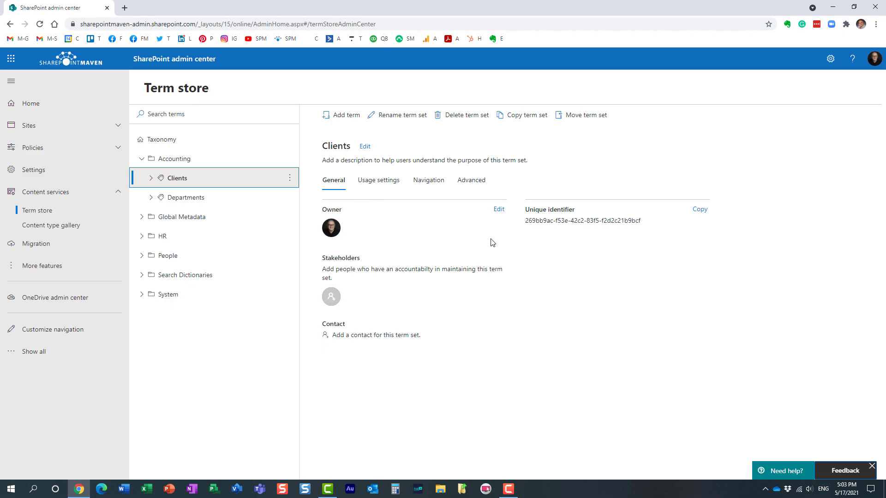
pyautogui.click(499, 210)
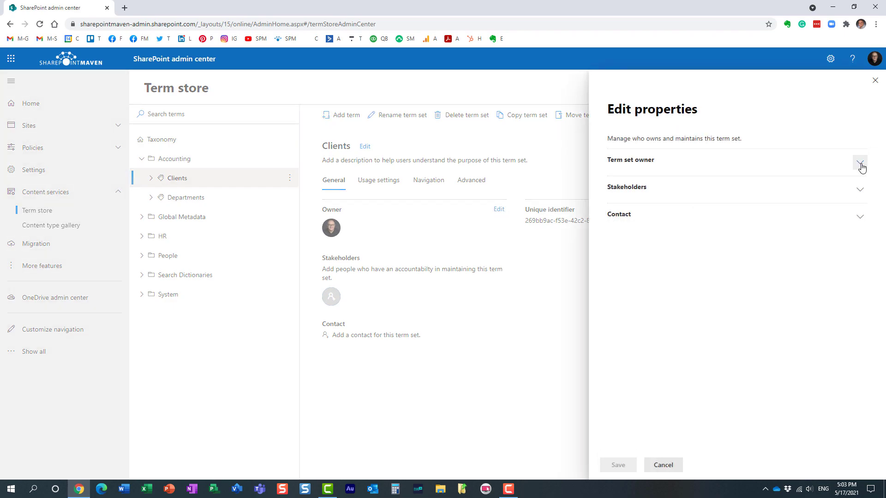
pyautogui.click(860, 164)
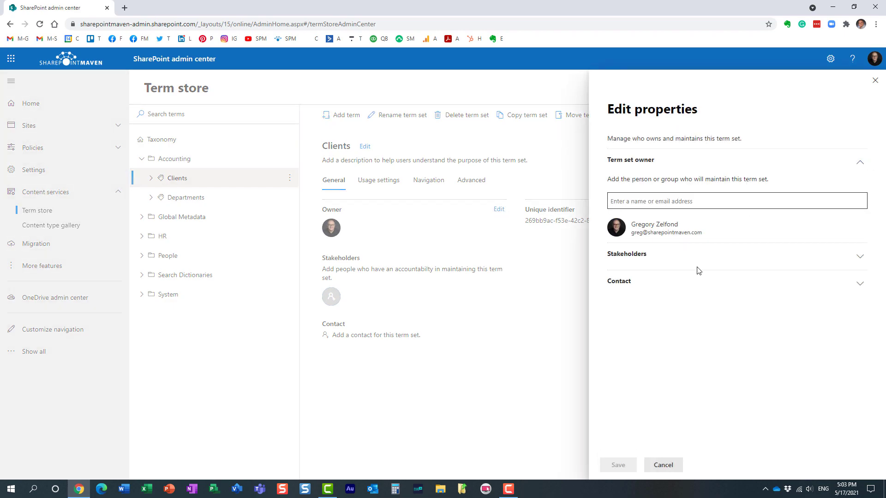
pyautogui.click(858, 259)
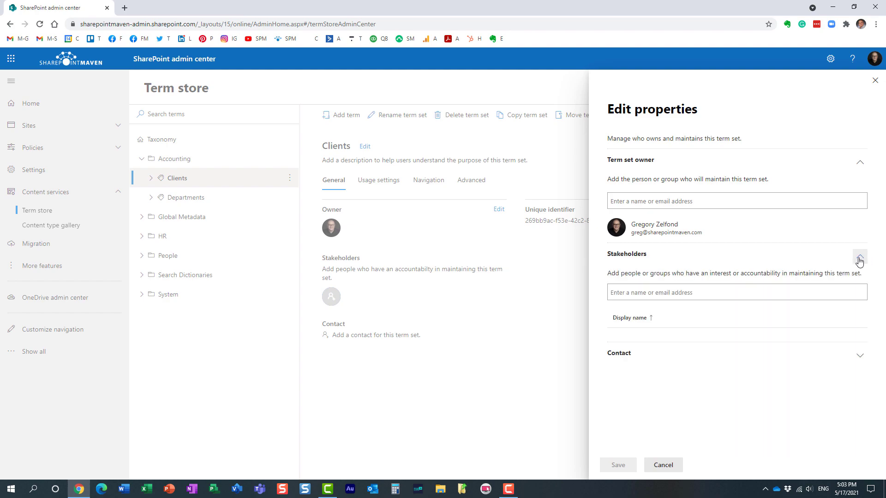
# Expand the Contact section of the Clients term set's Edit properties panel.
pyautogui.click(860, 355)
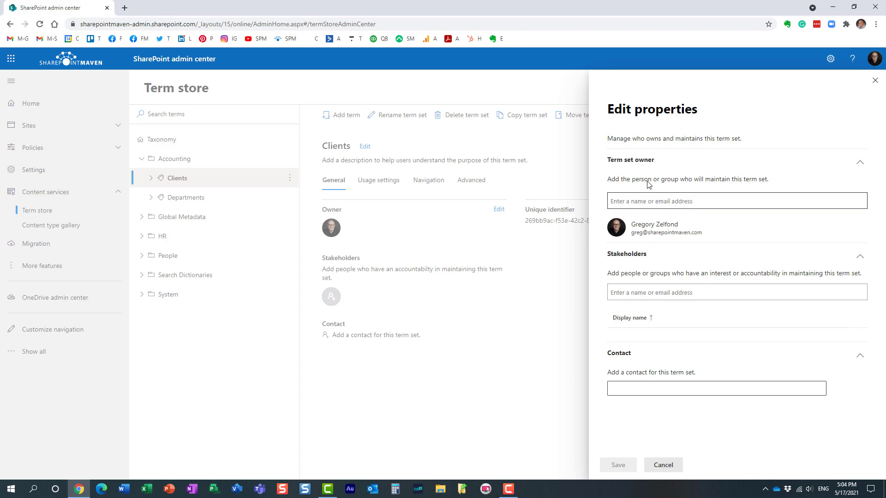
# Cancel the Clients term set edits and go back to the Accounting term group's details.
pyautogui.click(665, 465)
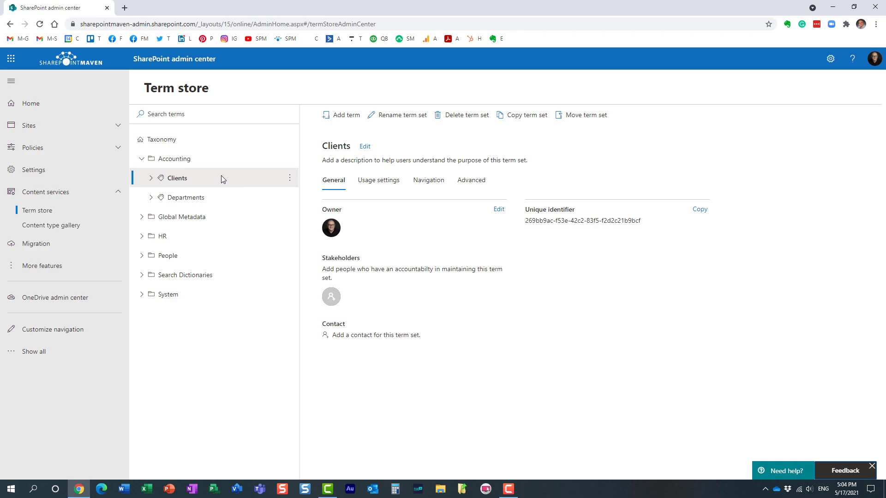
pyautogui.click(198, 162)
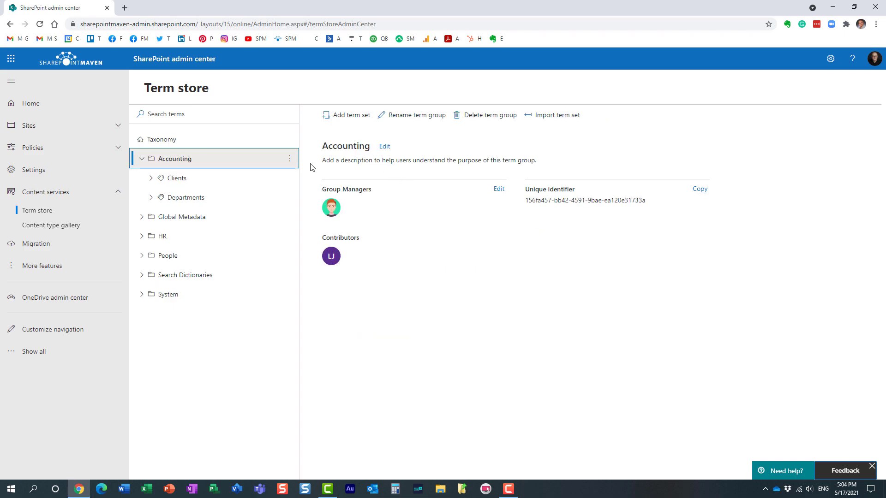
pyautogui.moveTo(331, 207)
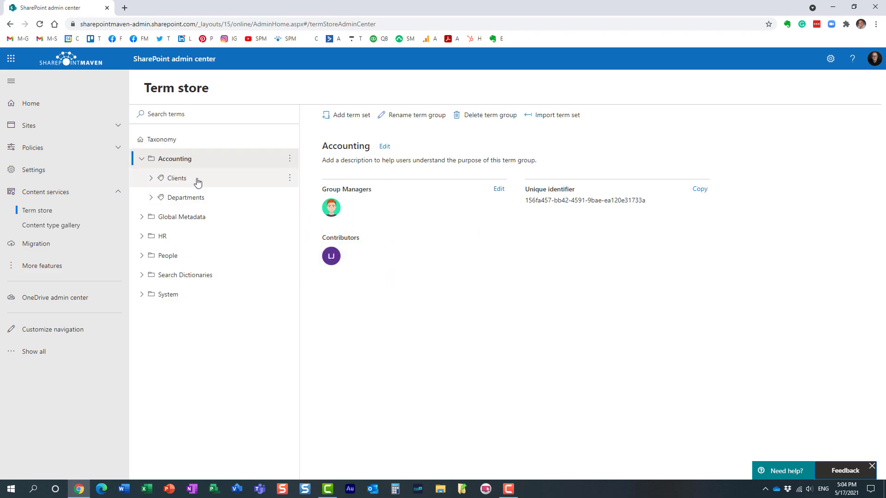